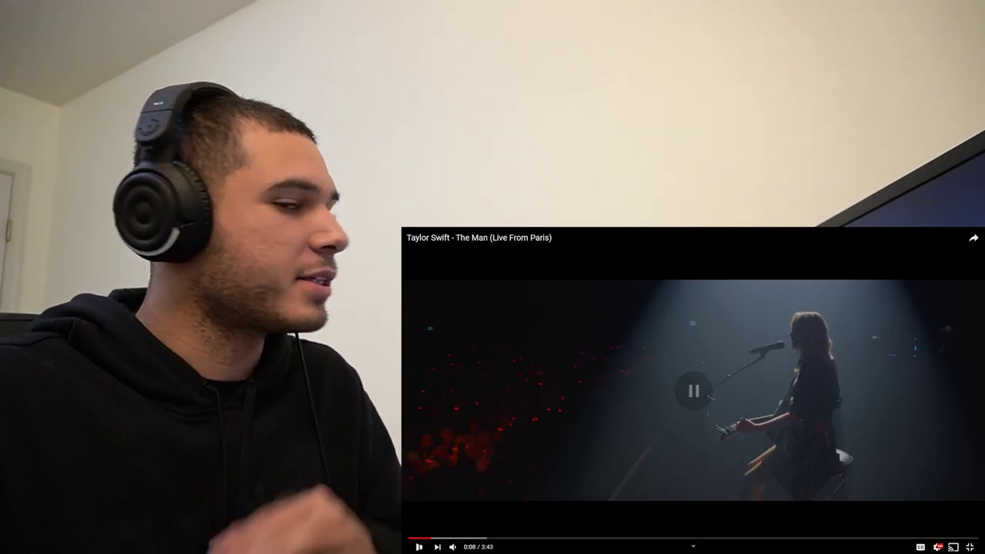
left_click(939, 546)
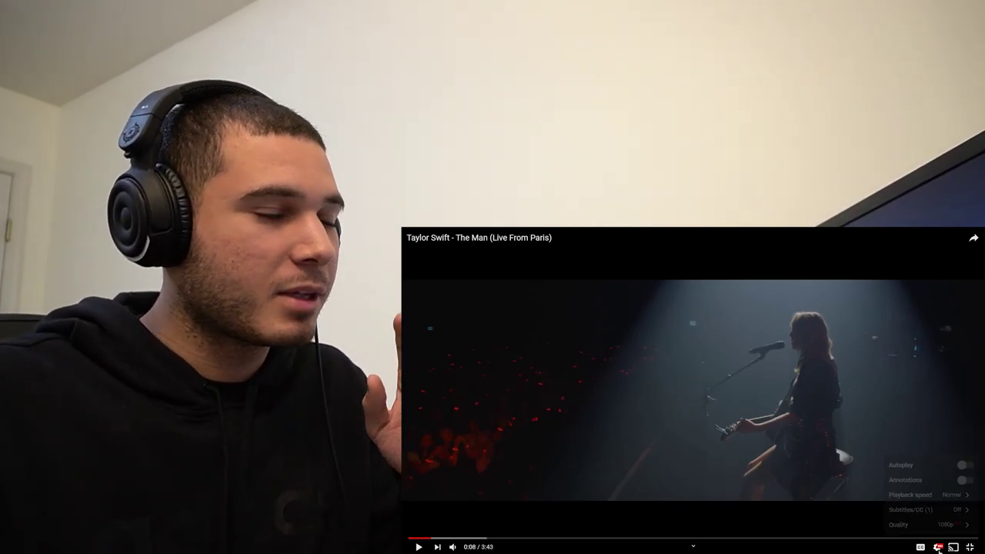
left_click(938, 546)
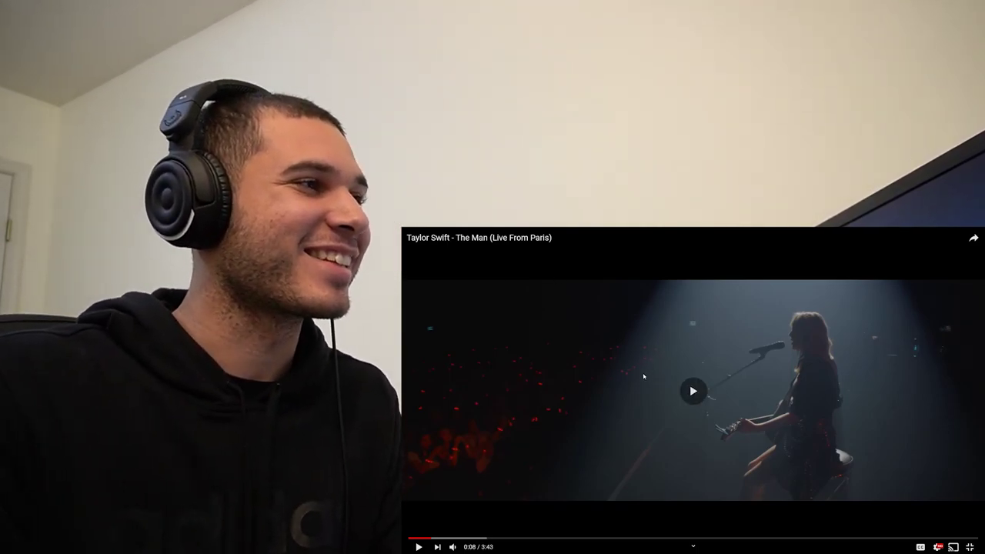
left_click(643, 376)
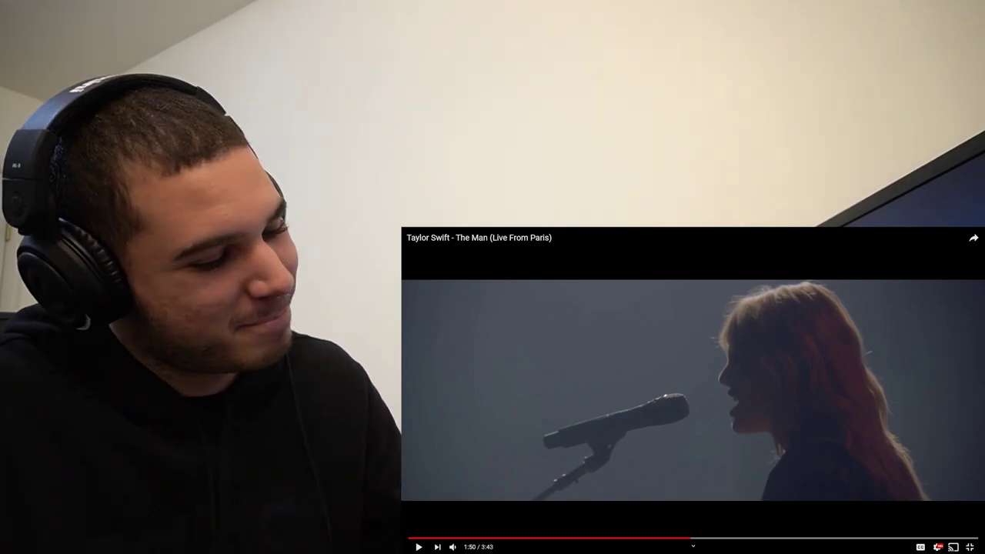
key("space")
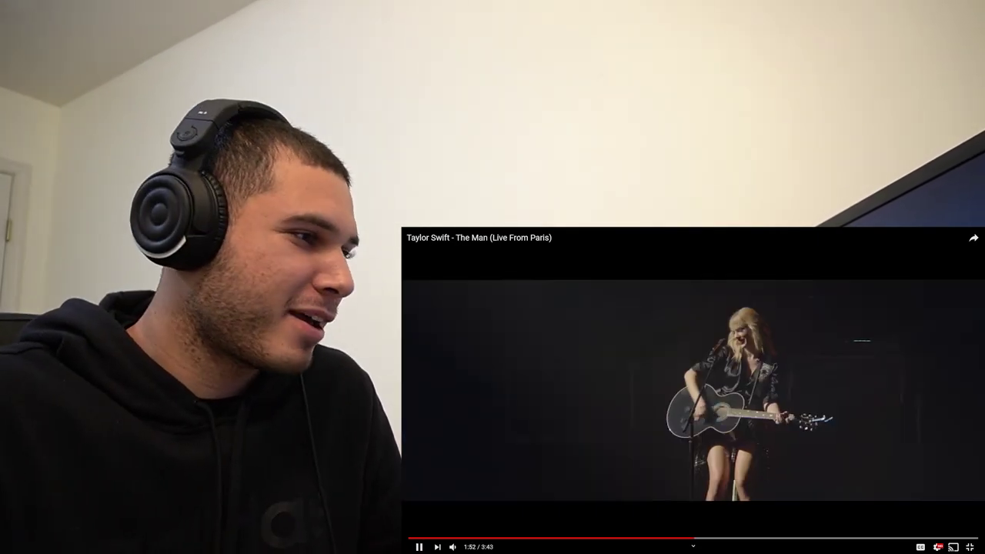